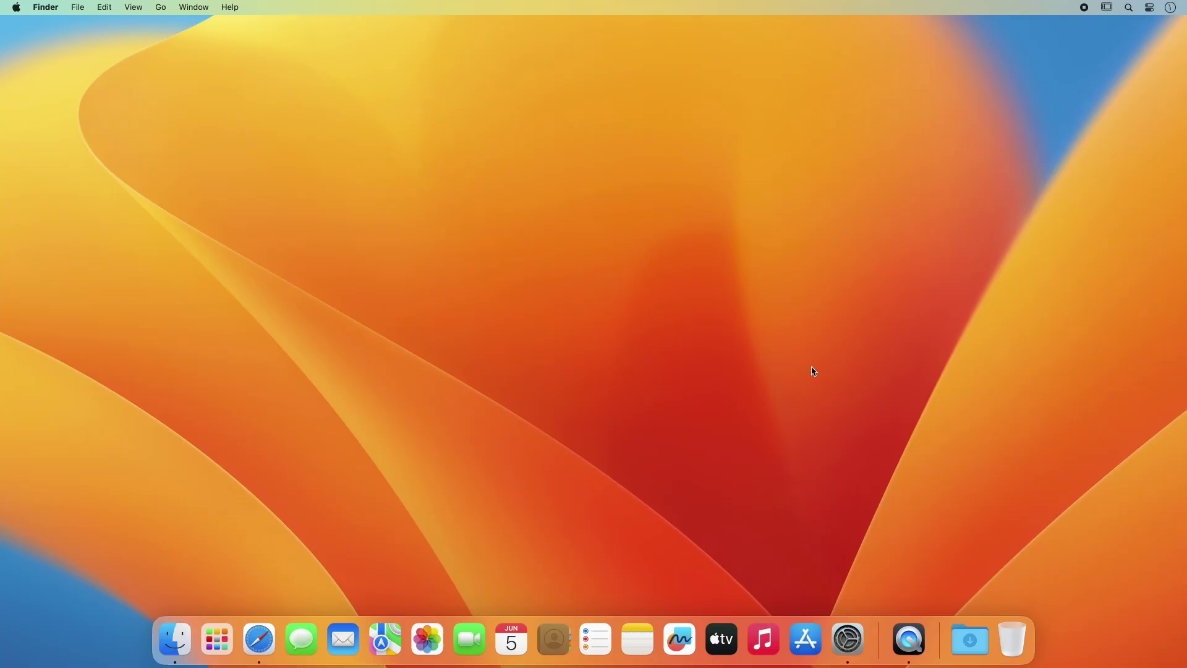
# Step: Connect the Wacom One pen tablet medium in Bluetooth settings, then close System Settings
pyautogui.click(847, 639)
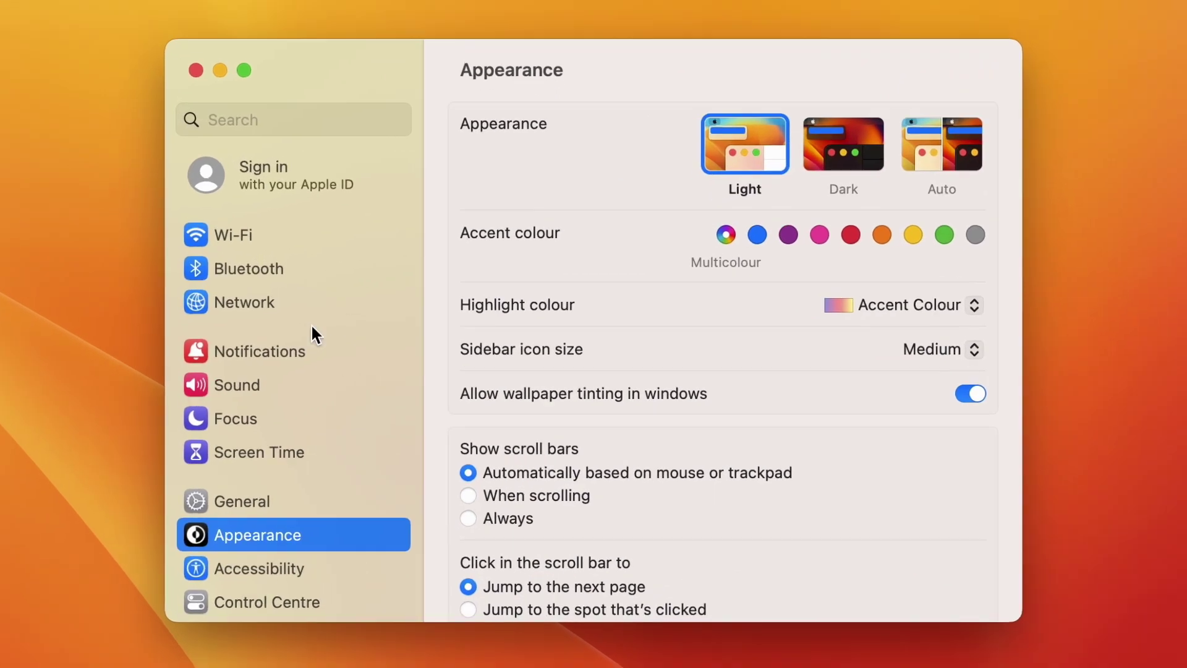
pyautogui.click(238, 269)
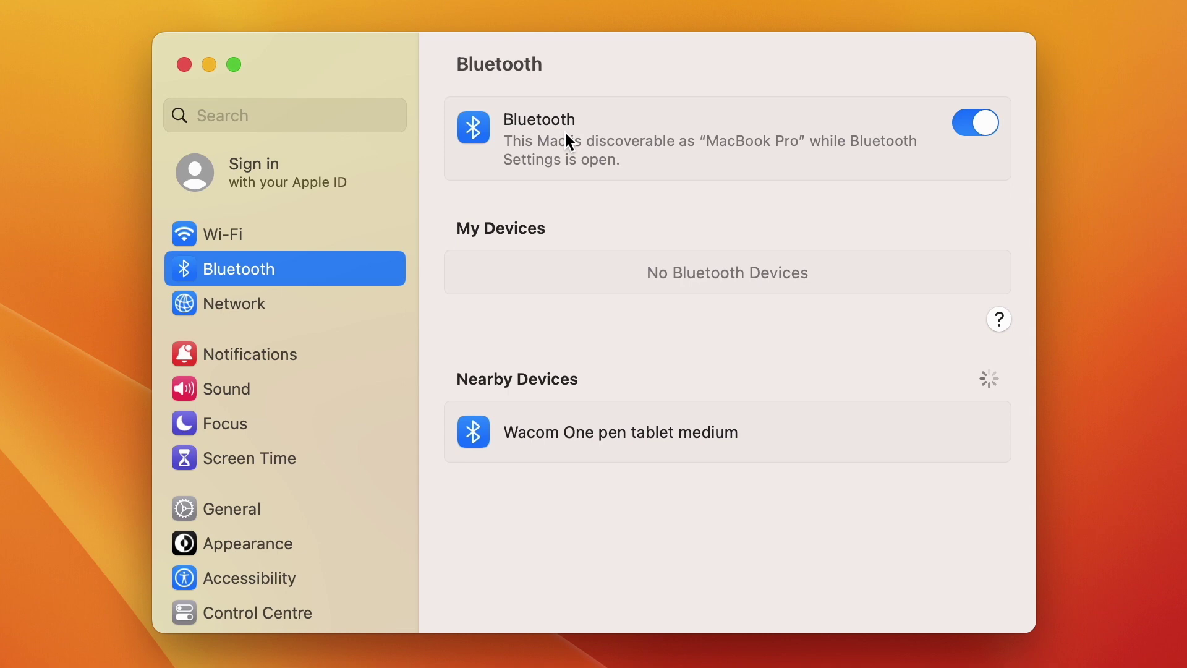
pyautogui.moveTo(764, 454)
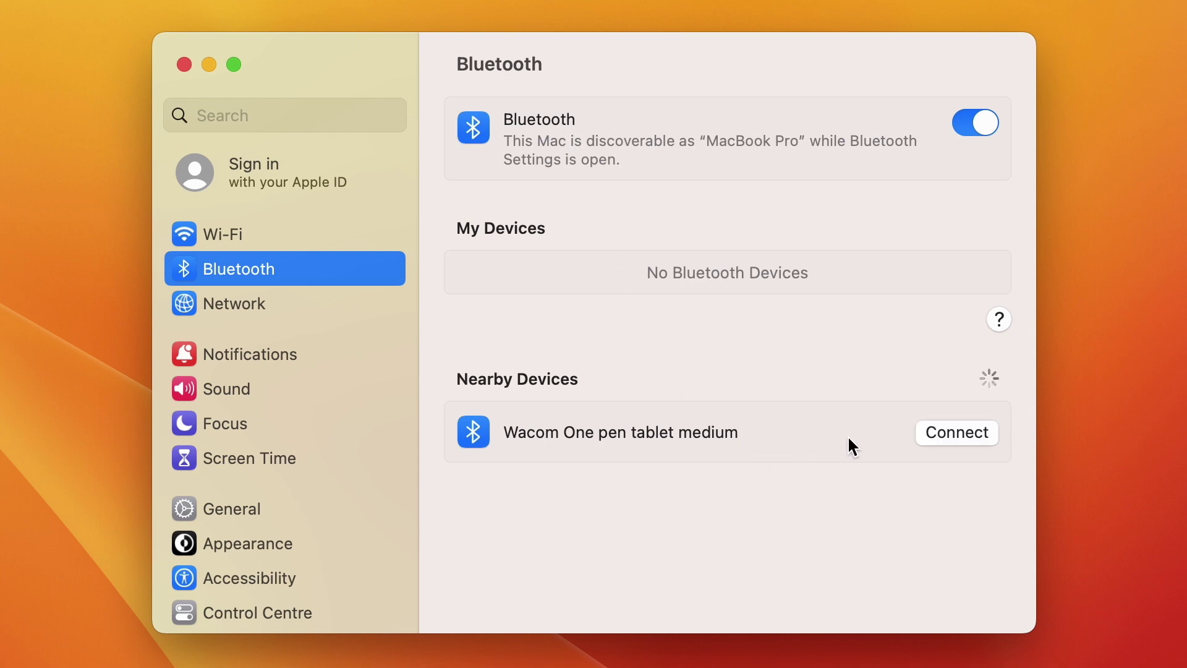
pyautogui.click(961, 434)
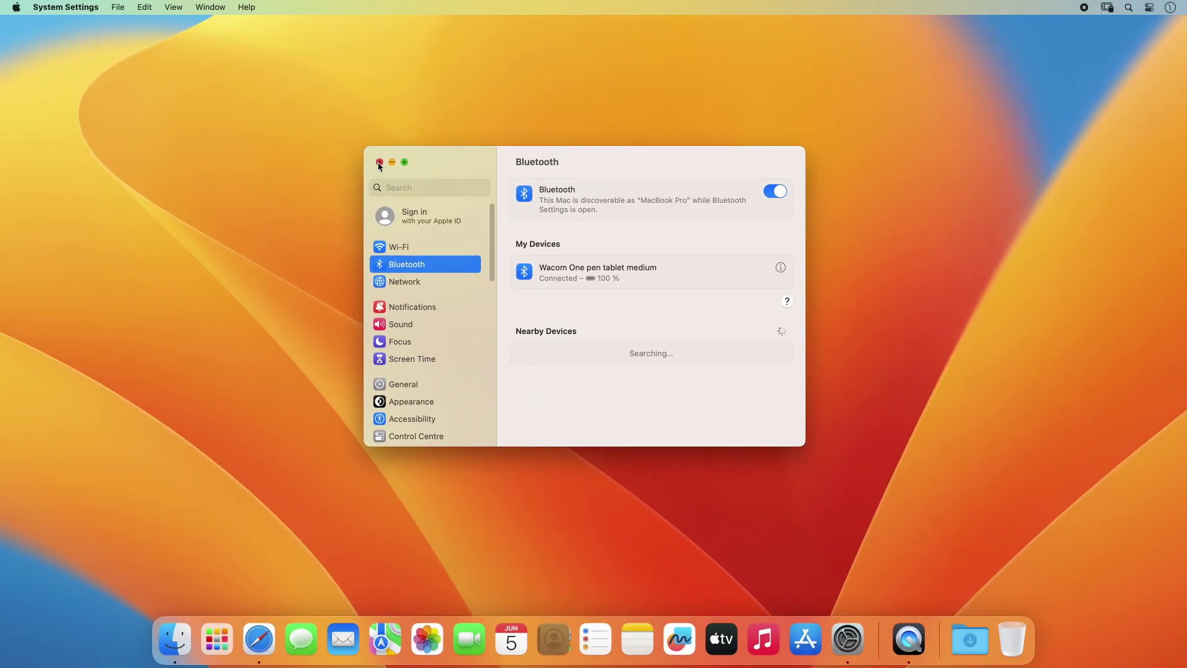
pyautogui.click(183, 65)
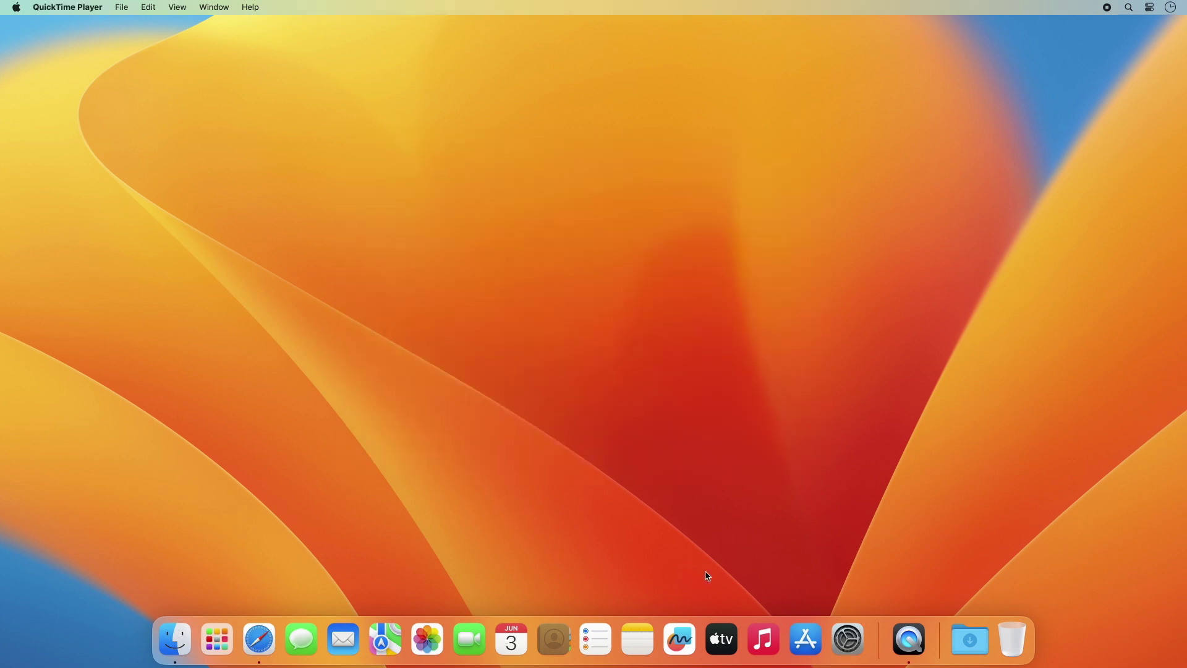
# Step: On wacom.com/drivers, search 'wacom one' and download the macOS driver 6.4.2-1
pyautogui.click(259, 638)
pyautogui.write('wac')
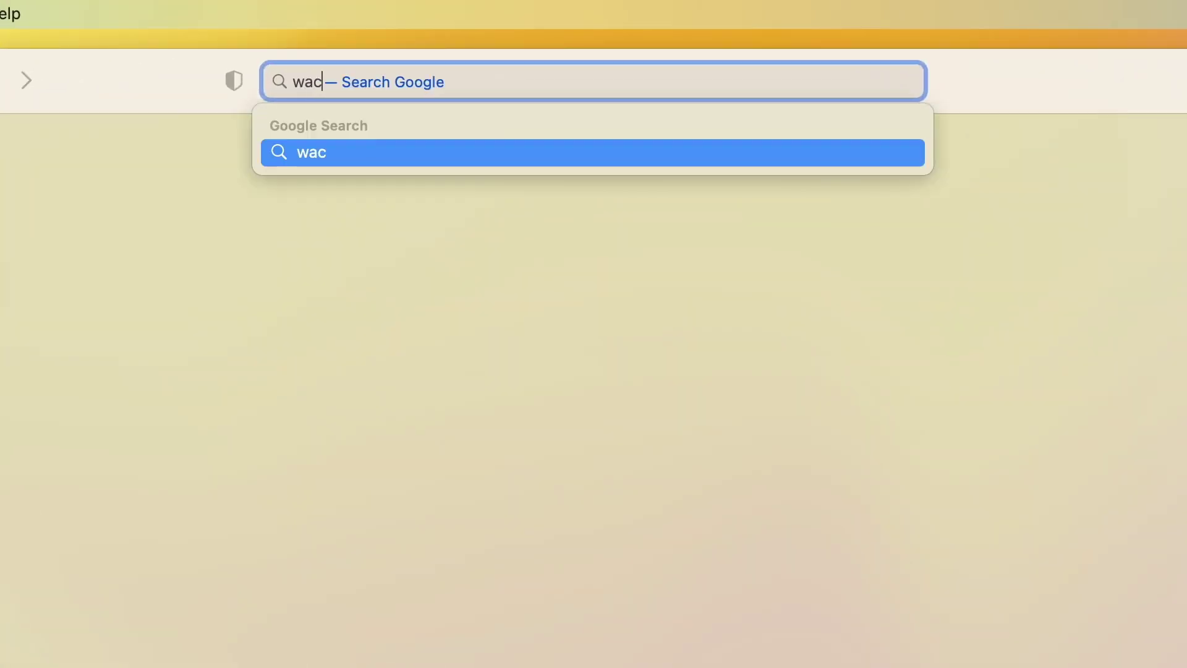
pyautogui.write('om.com')
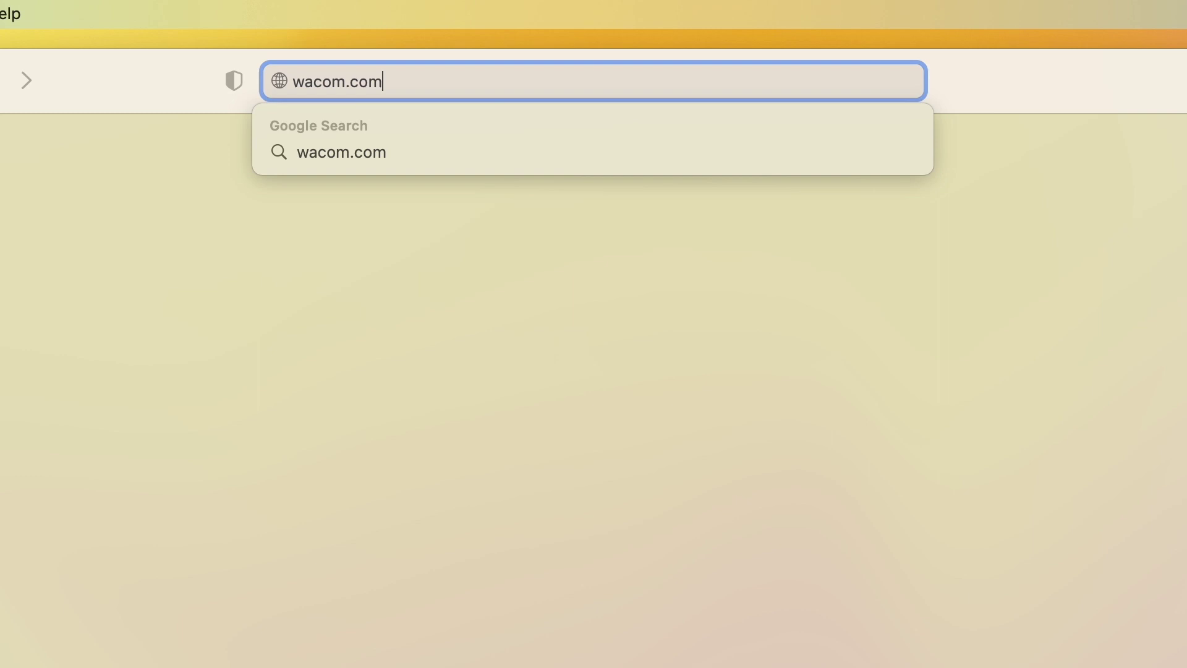
pyautogui.write('/drivers')
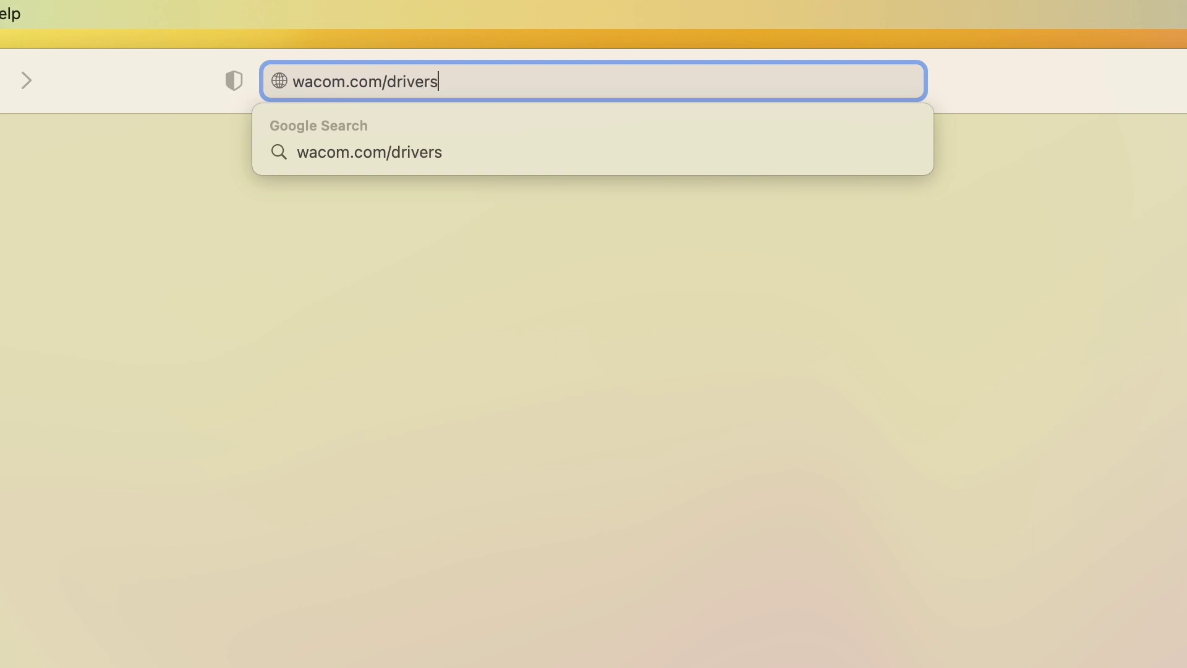
pyautogui.press('Return')
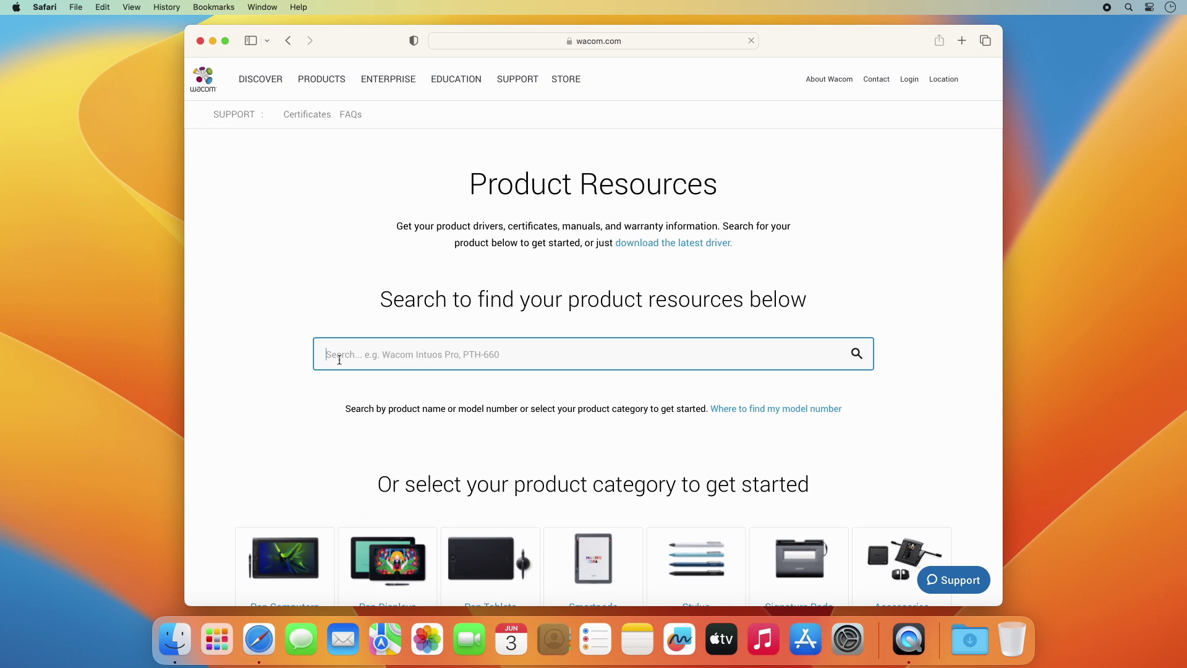
pyautogui.click(339, 352)
pyautogui.write('w')
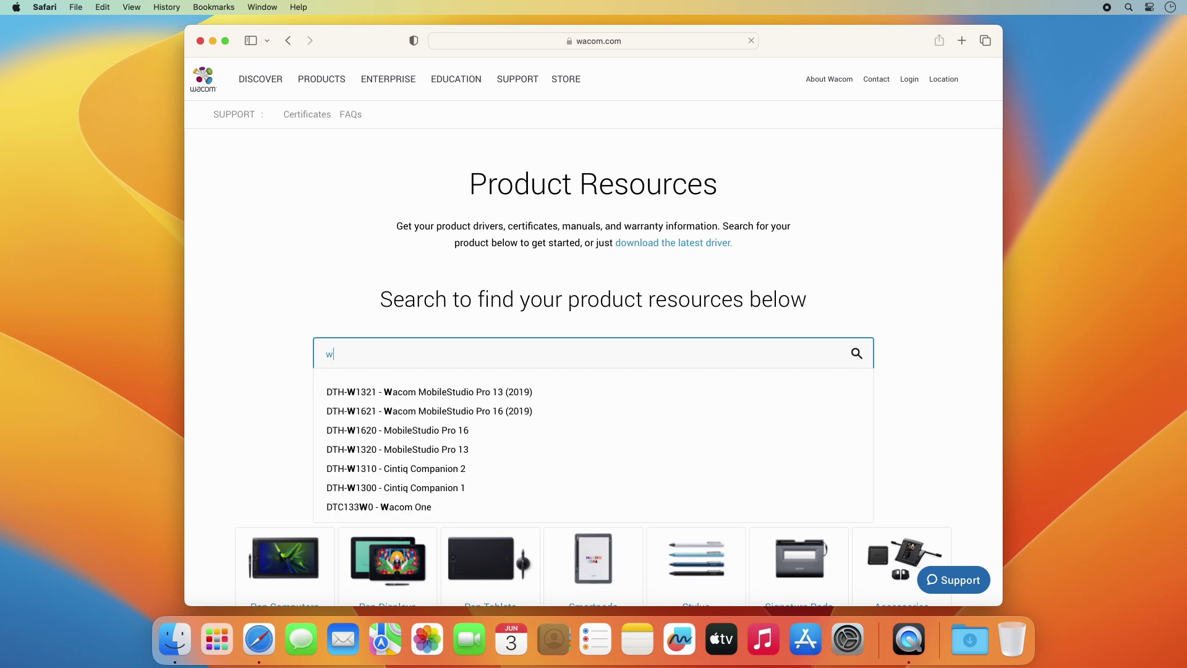
pyautogui.write('acom one')
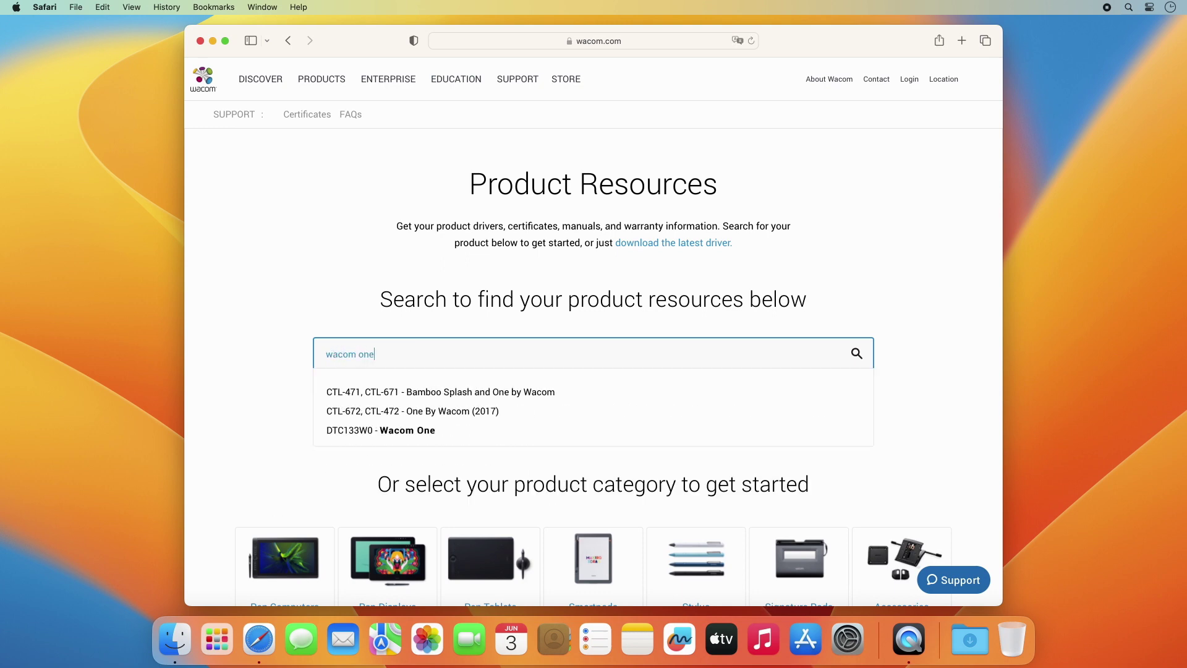
pyautogui.scroll(-10, 362, 355)
pyautogui.click(403, 340)
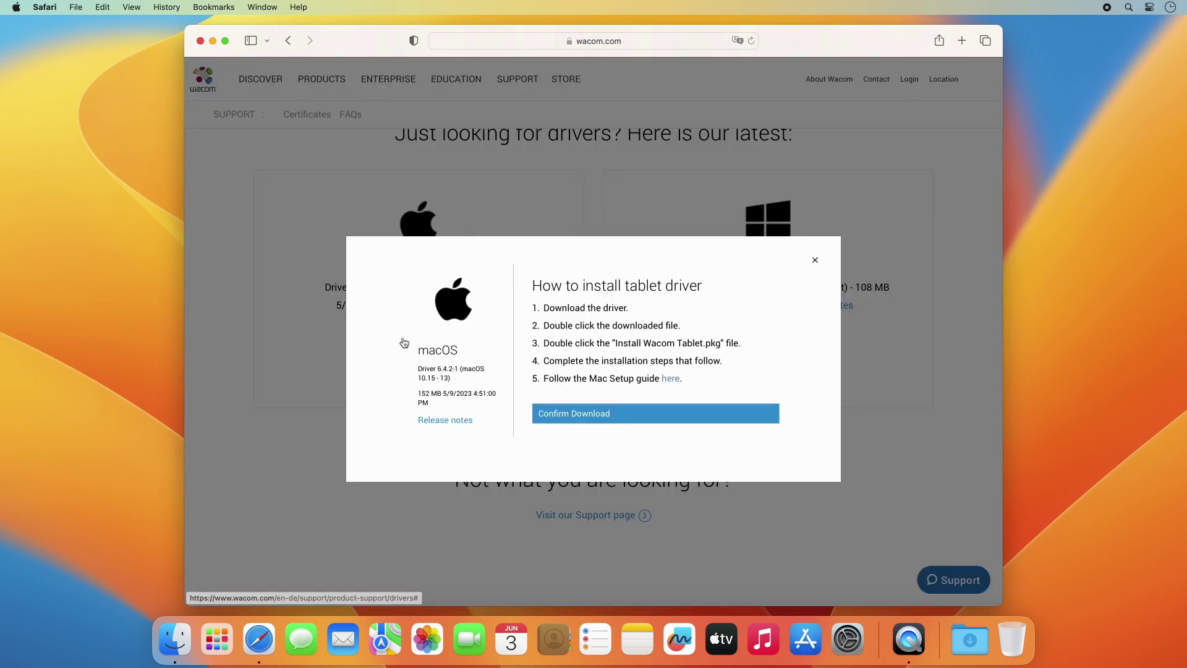
pyautogui.click(615, 419)
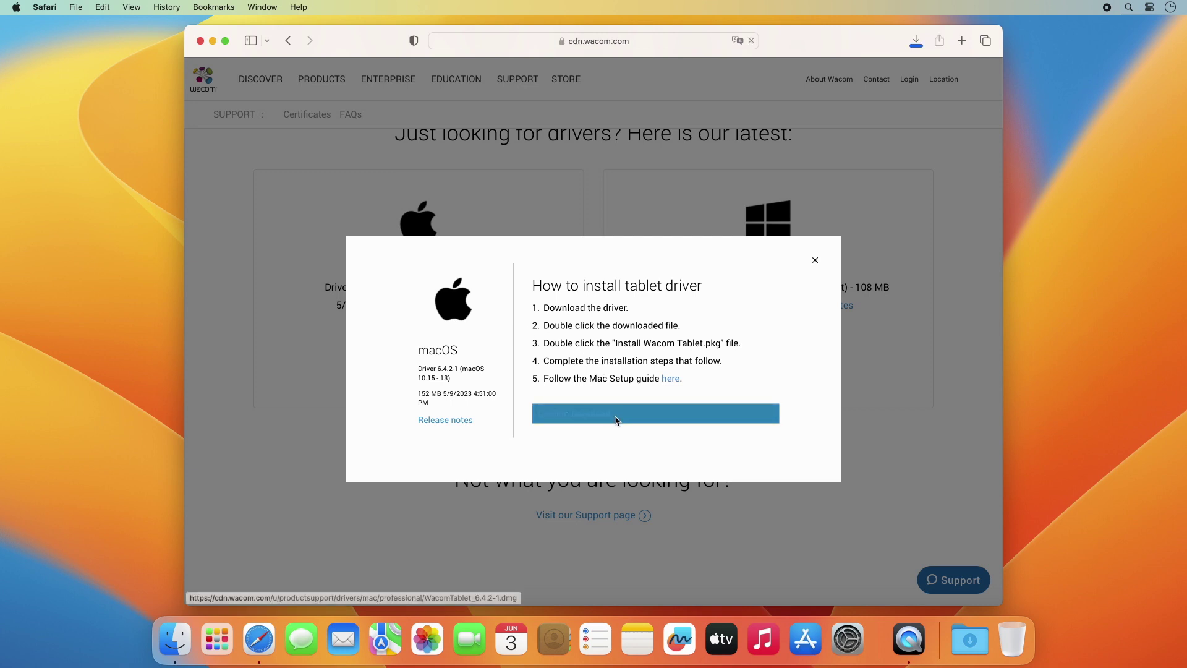
# Step: Hide Safari, open WacomTablet_6.4.2-1.dmg from Downloads, and launch Install Wacom Tablet.pkg
pyautogui.press('super+h')
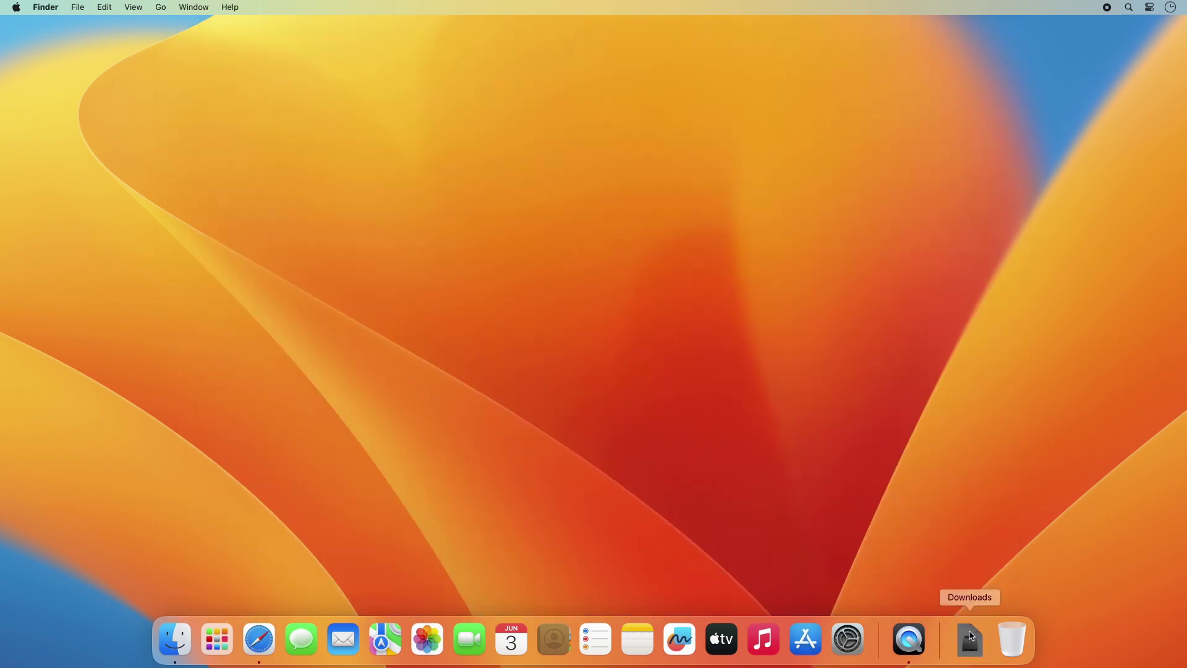
pyautogui.click(970, 640)
pyautogui.click(971, 589)
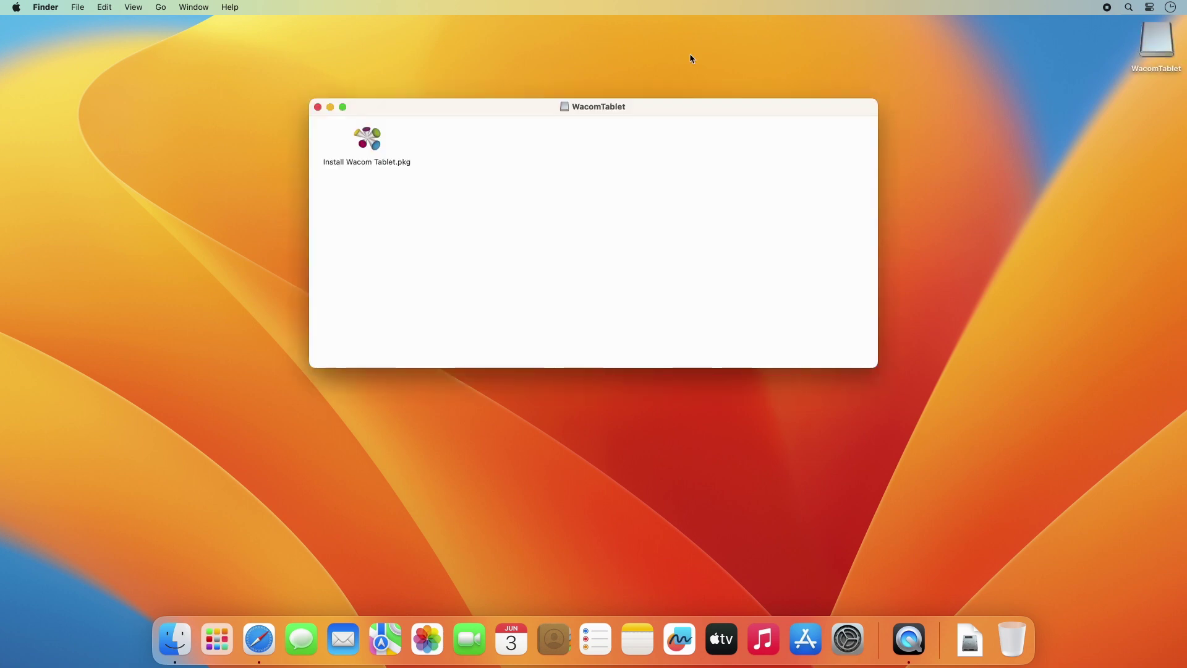
pyautogui.doubleClick(371, 139)
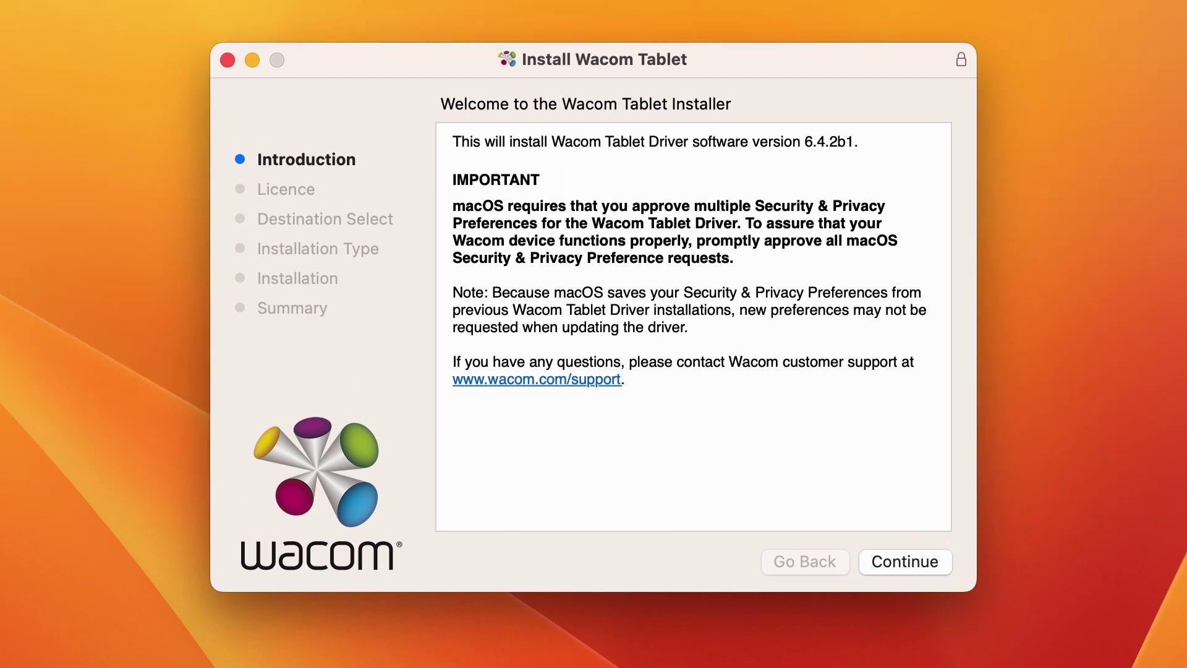
# Step: Agree to the Wacom Tablet licence and start the install, authorising it with the admin password
pyautogui.click(904, 559)
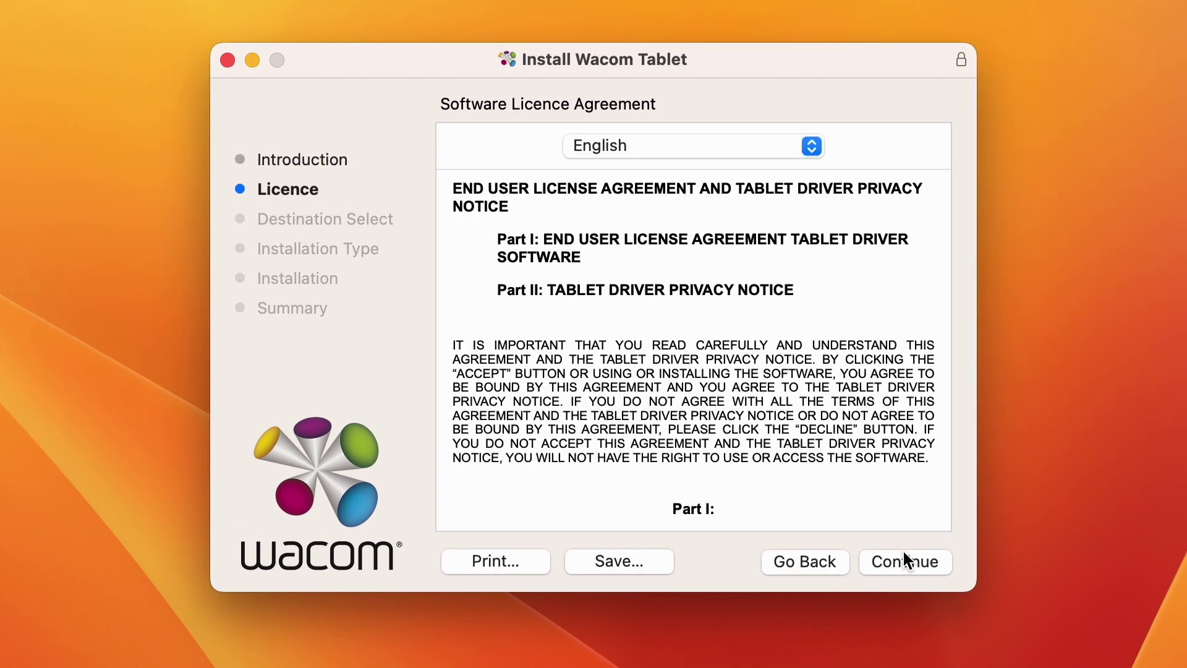
pyautogui.click(904, 559)
pyautogui.click(838, 391)
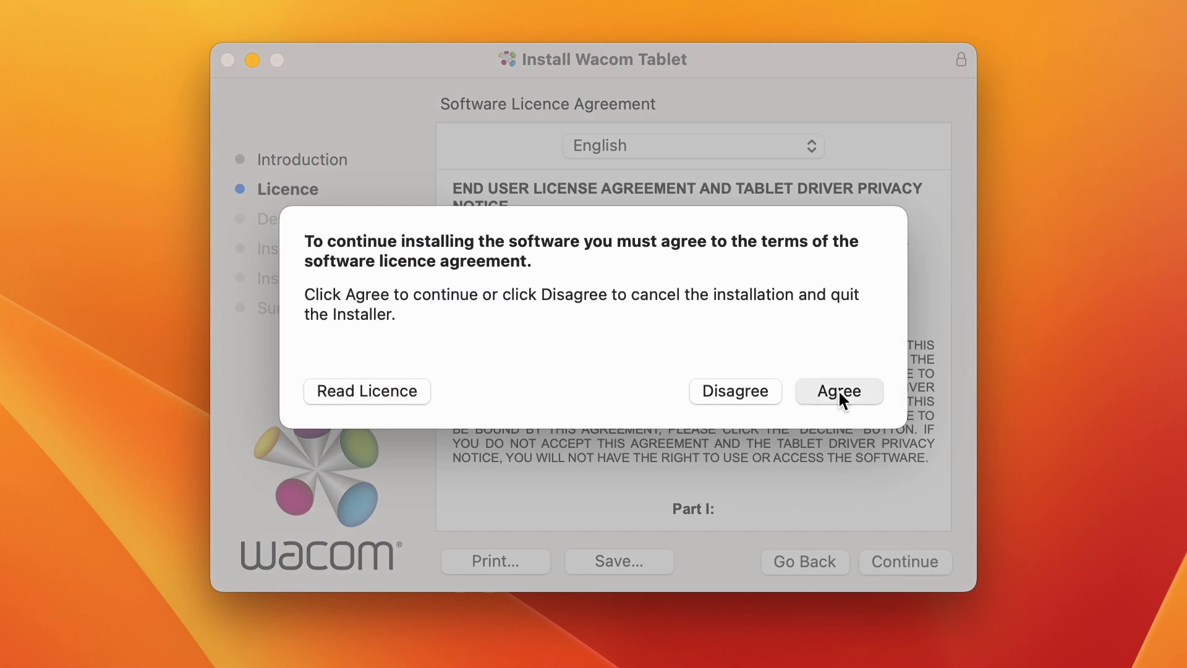
pyautogui.click(921, 563)
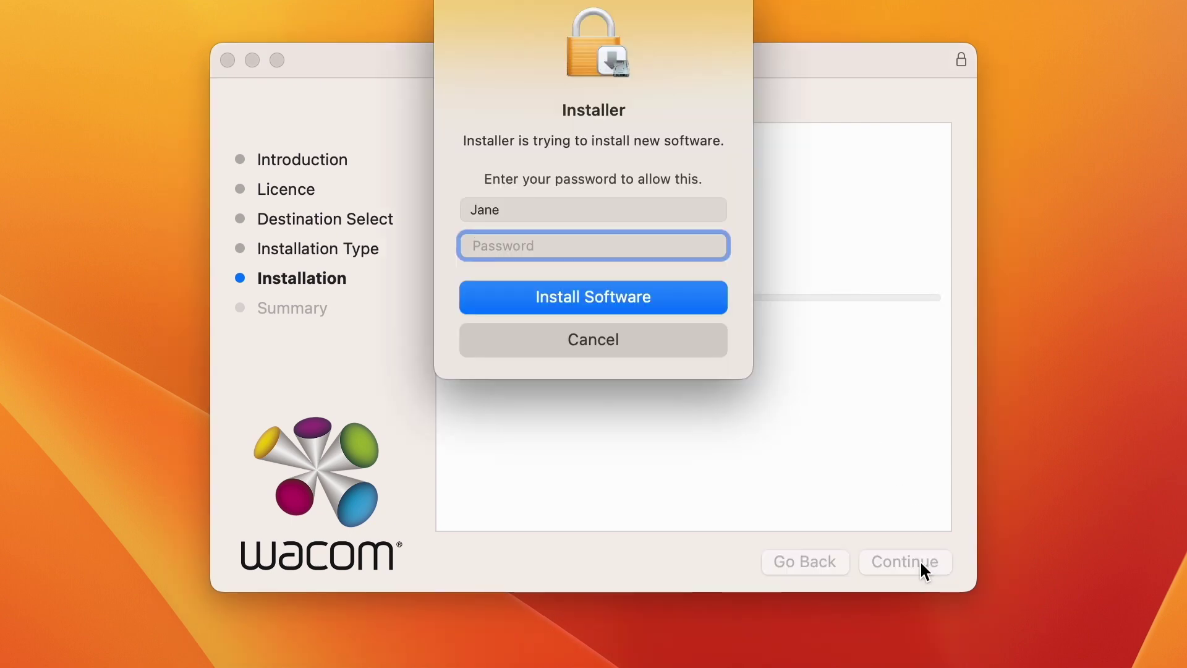
pyautogui.write('••••')
pyautogui.press('Return')
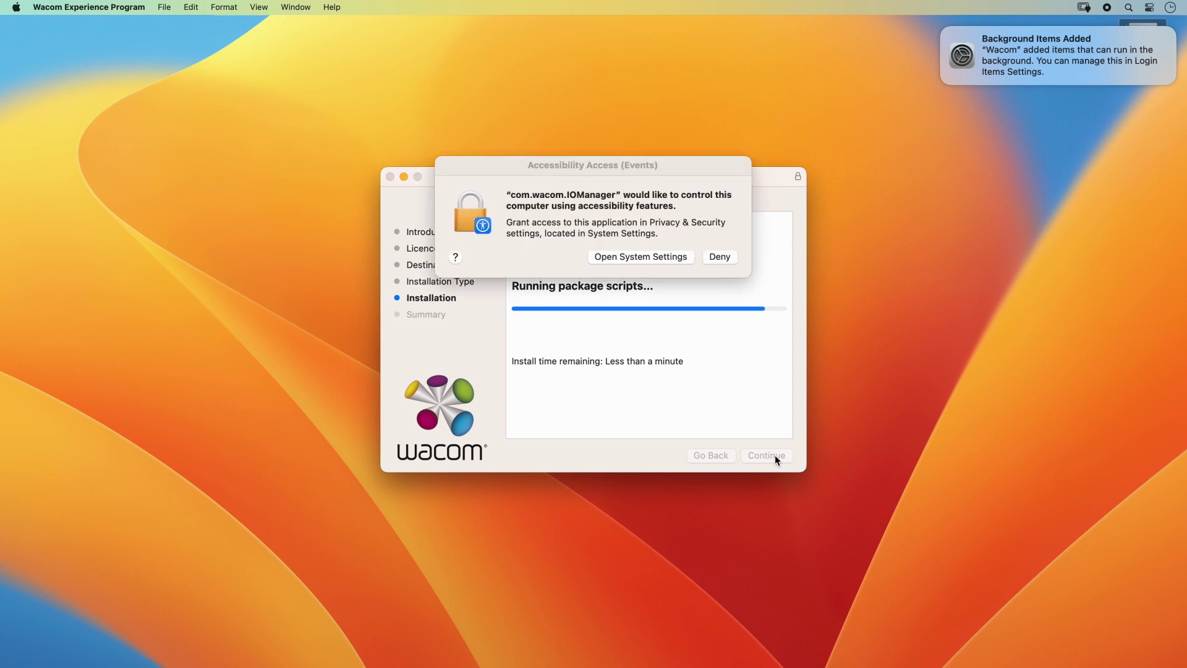
# Step: Switch on com.wacom under Accessibility and approve the change with the administrator password
pyautogui.click(655, 257)
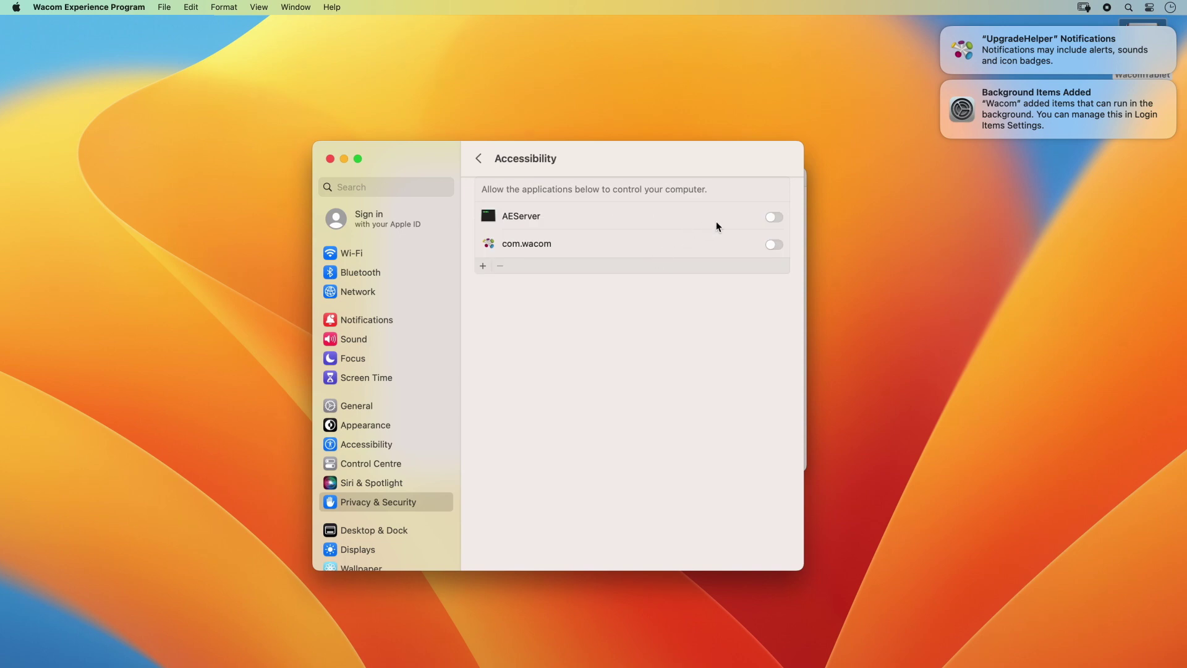
pyautogui.click(774, 245)
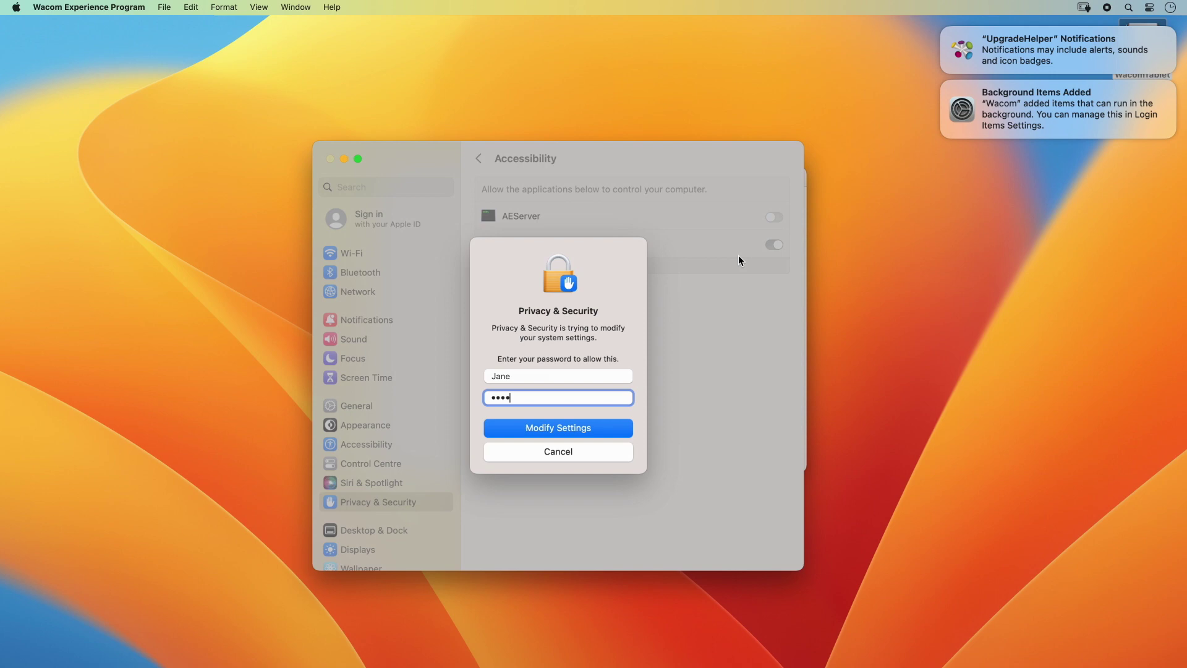
pyautogui.press('Return')
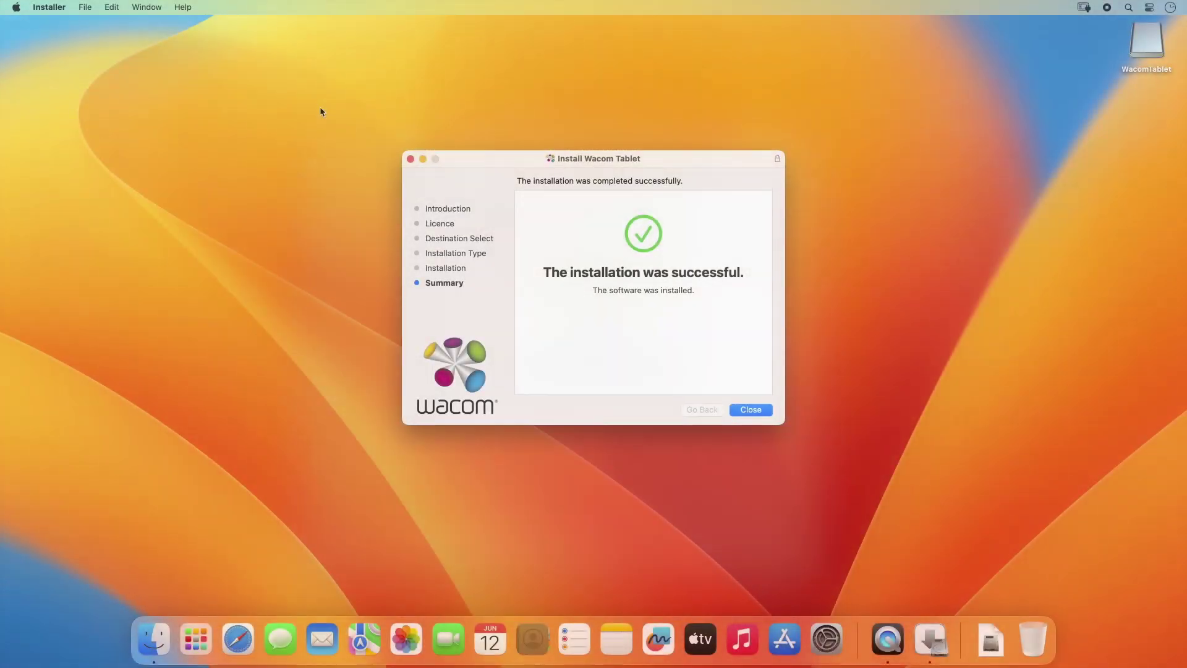
# Step: Close the finished installer and move the Wacom Tablet installer to the Bin
pyautogui.press('Return')
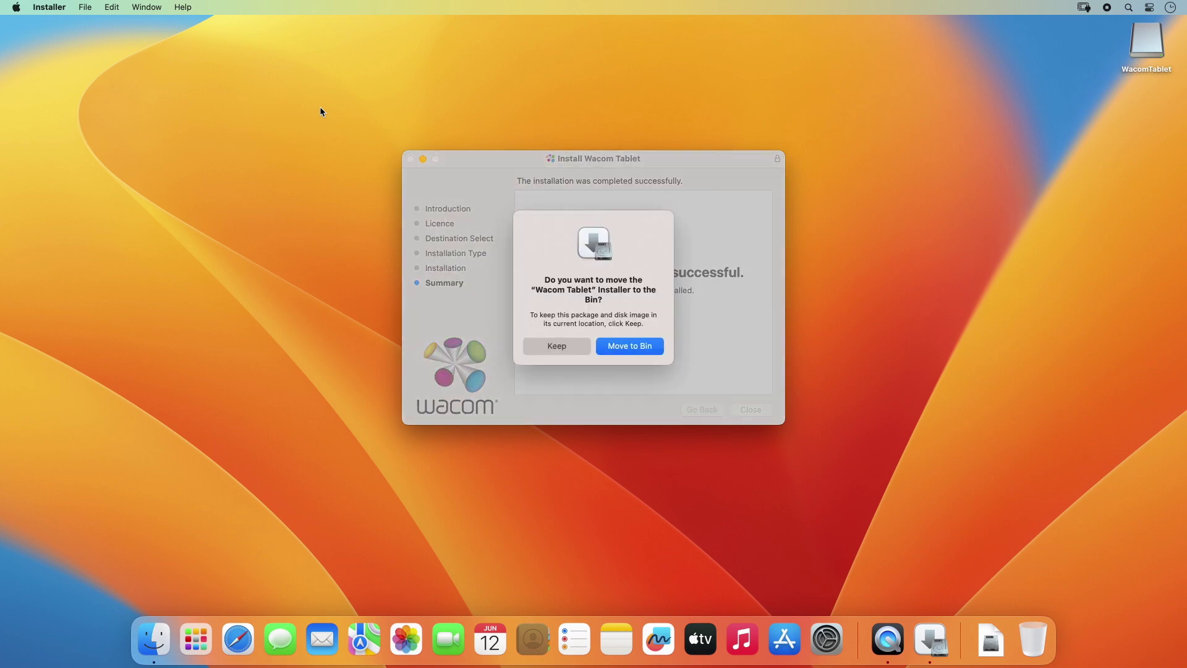
pyautogui.click(617, 345)
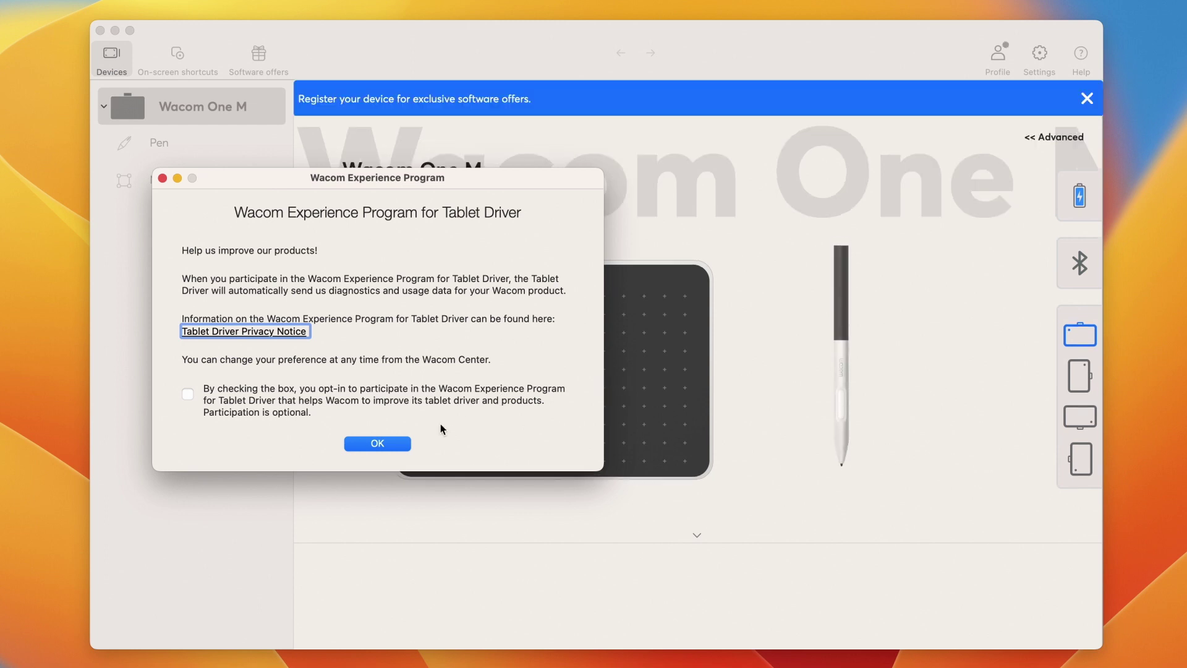
# Step: Decline the Wacom Experience Program and go through the pen tips, keeping Force proportions off
pyautogui.click(377, 444)
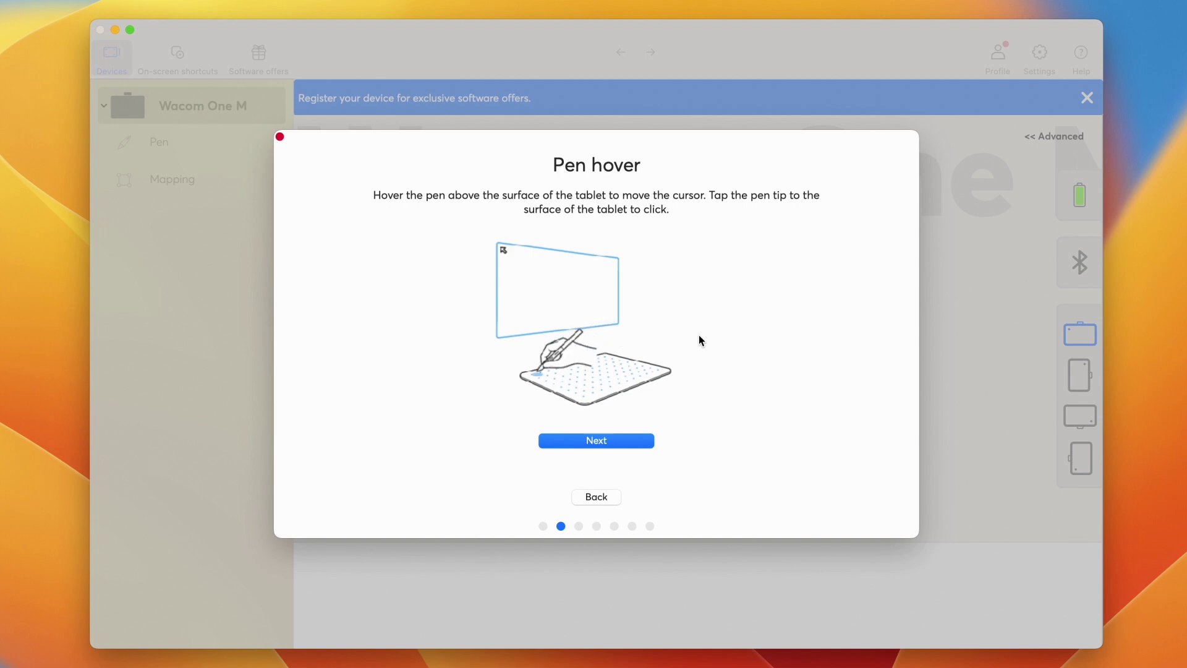
pyautogui.click(640, 441)
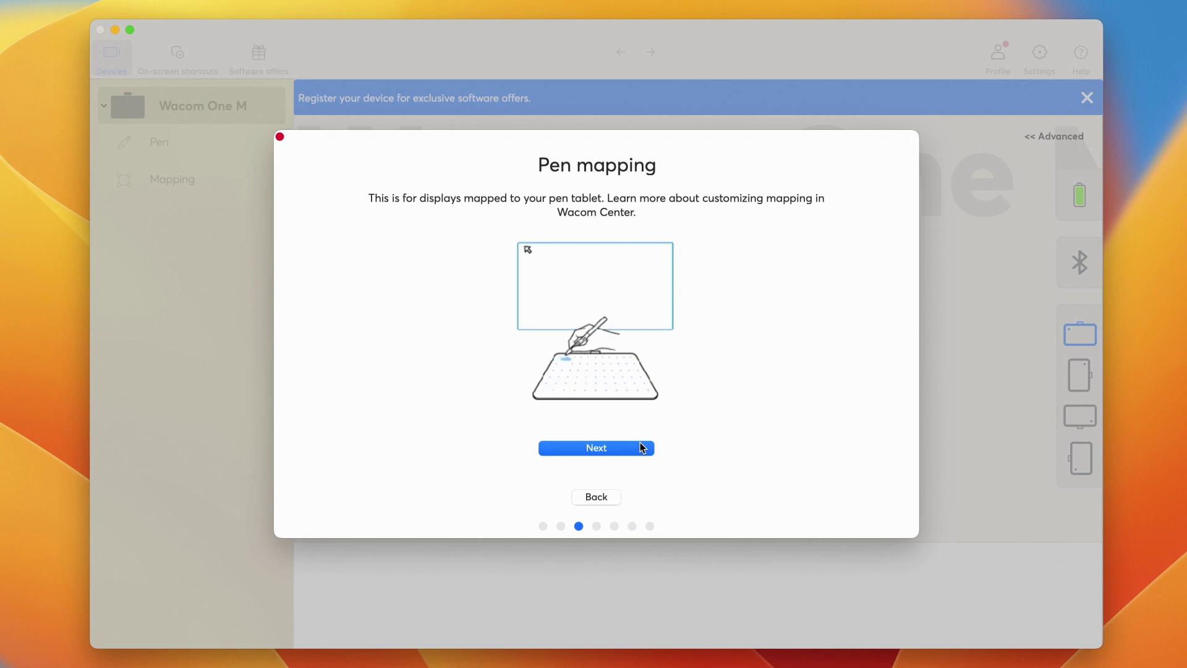
pyautogui.click(642, 447)
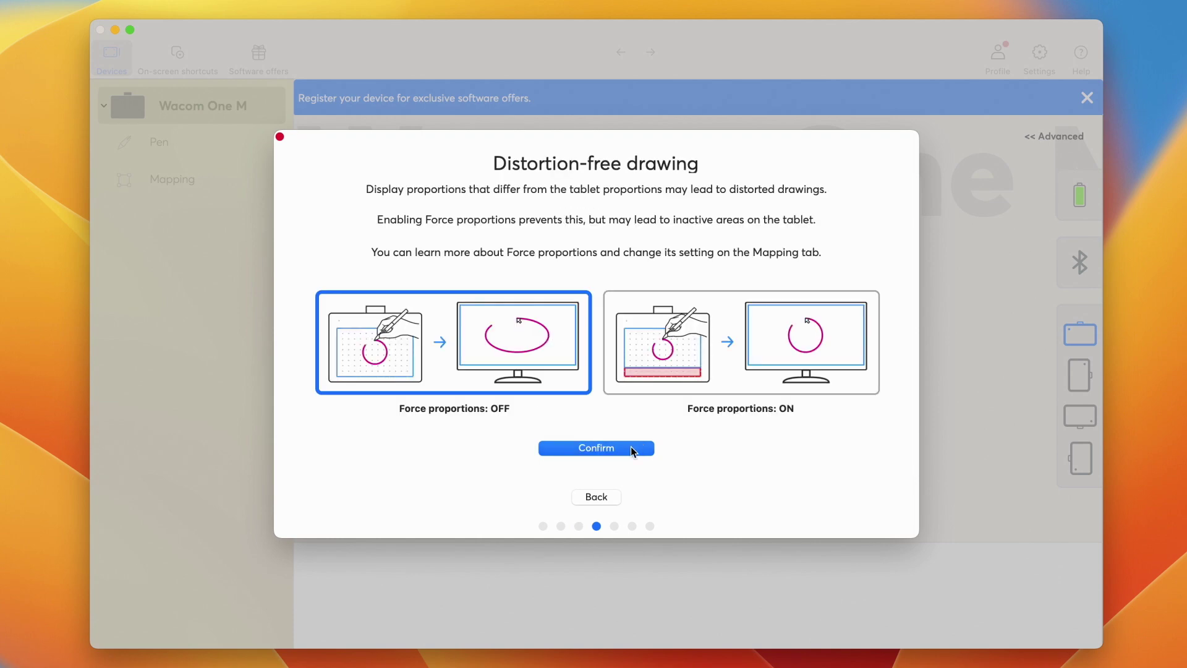
pyautogui.click(630, 447)
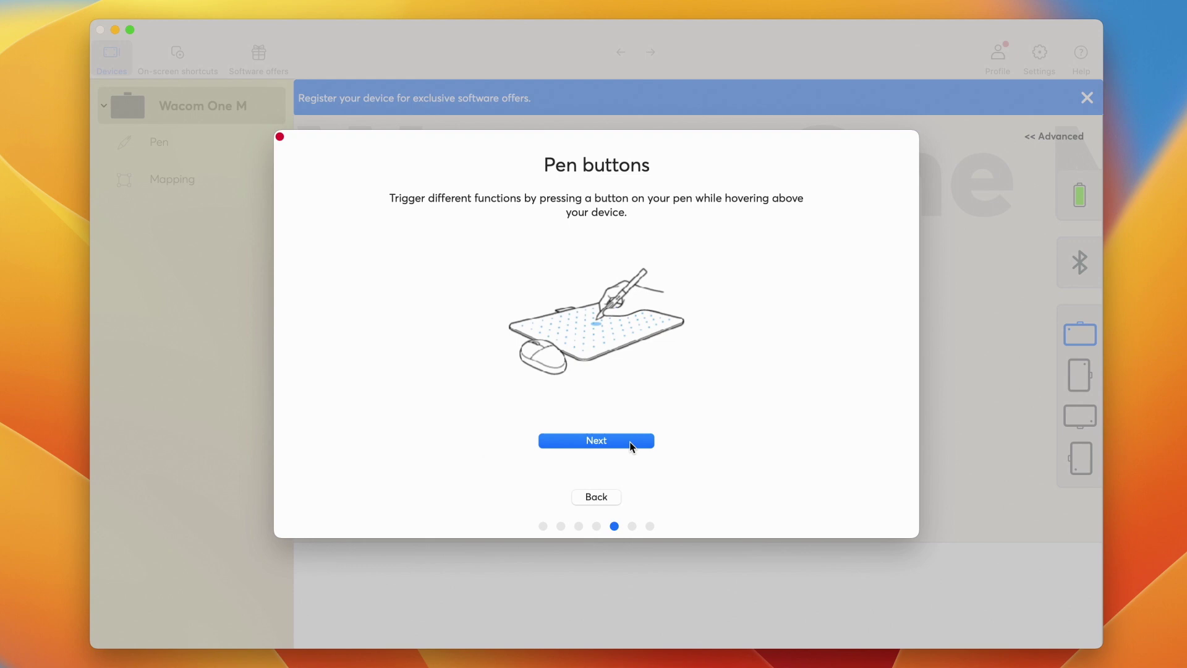
pyautogui.click(631, 446)
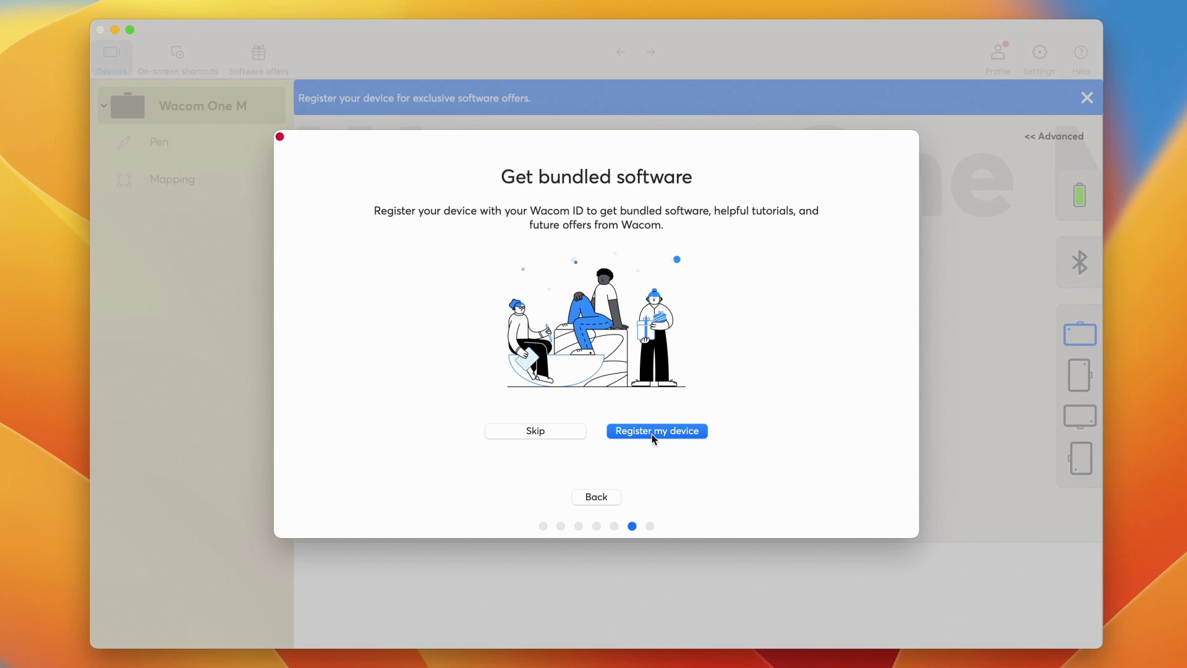
# Step: Sign in with your Wacom ID email and password, staying signed in, then show all offers and open Learn and Connect
pyautogui.click(654, 433)
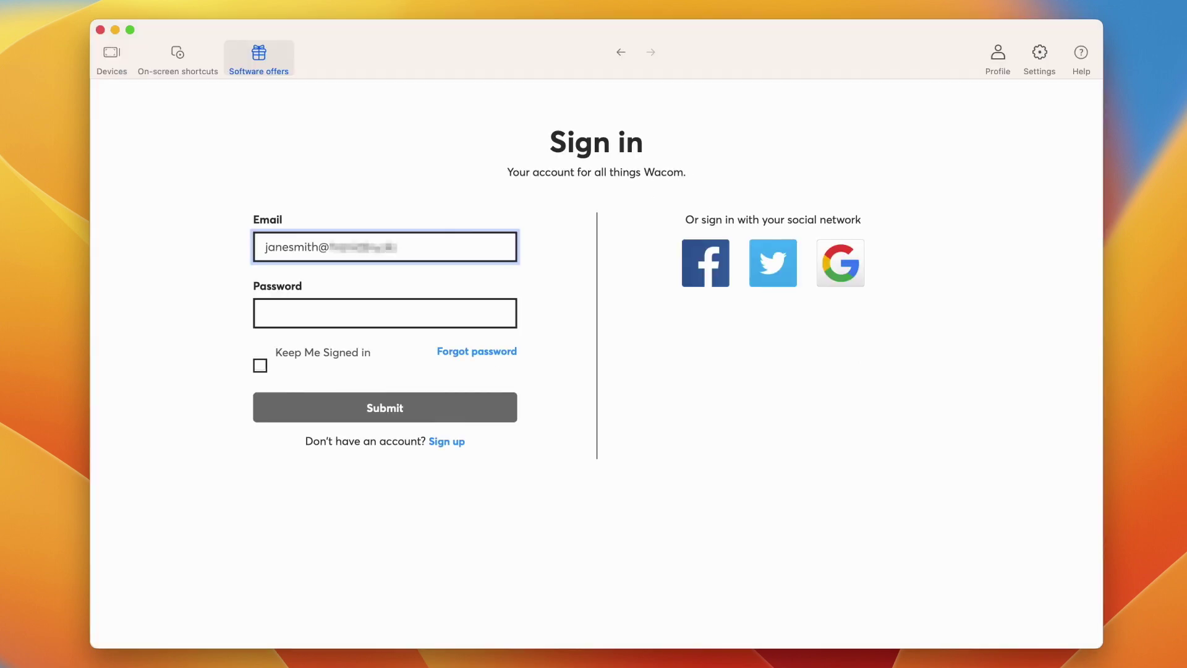
pyautogui.press('Tab')
pyautogui.write('****')
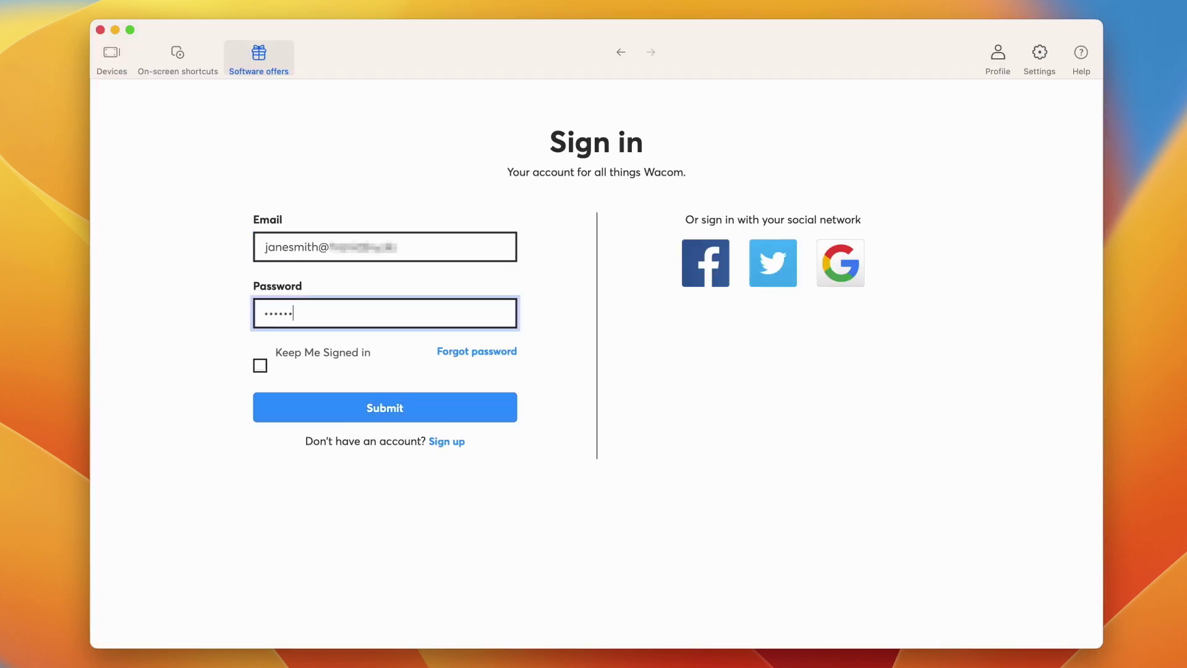
pyautogui.click(262, 367)
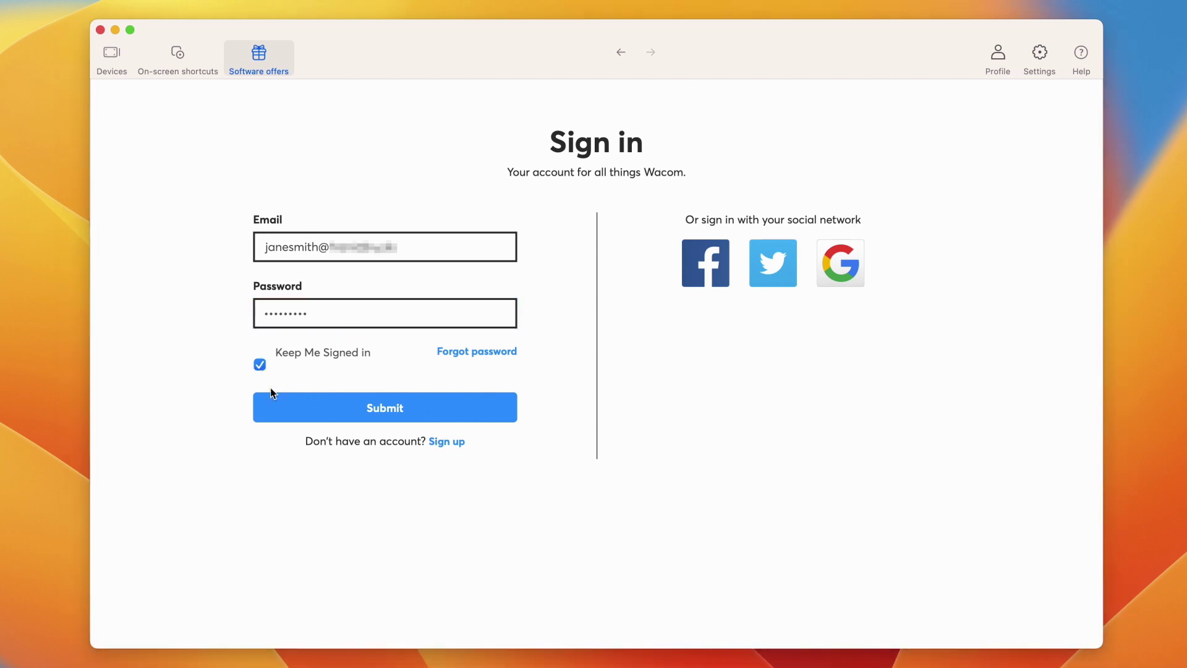
pyautogui.click(275, 406)
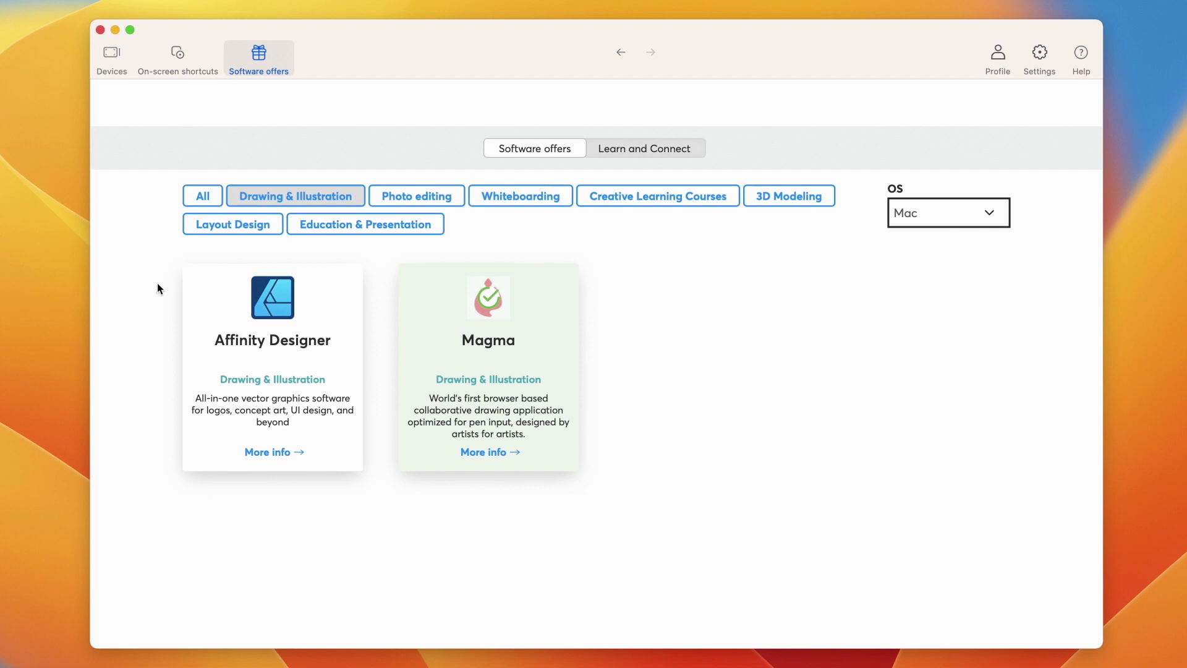
pyautogui.click(198, 201)
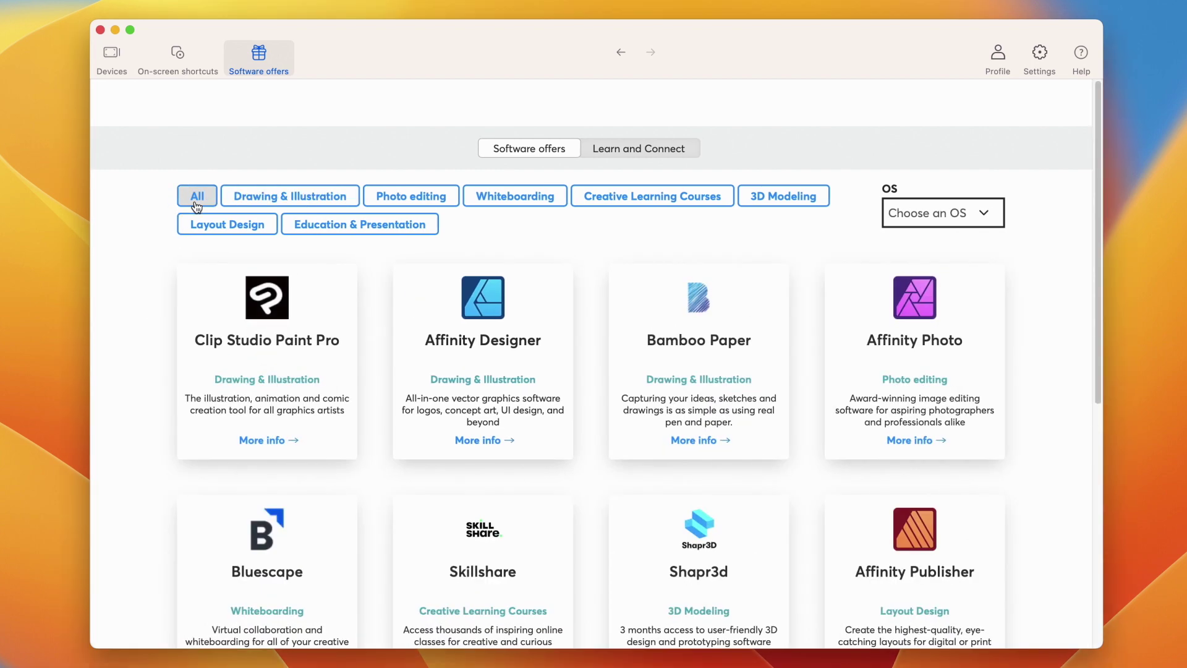
pyautogui.click(641, 151)
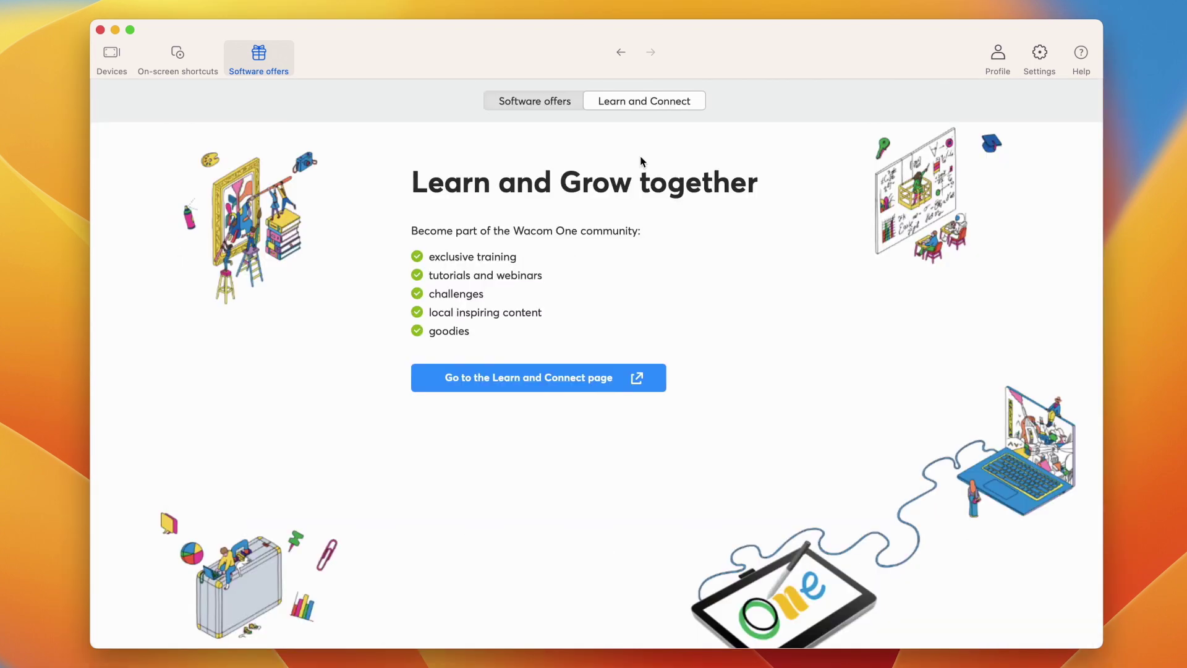
# Step: Load start.wacom.one, open the Wacom One pen tablet Get started page, and scroll to its software offers
pyautogui.click(552, 383)
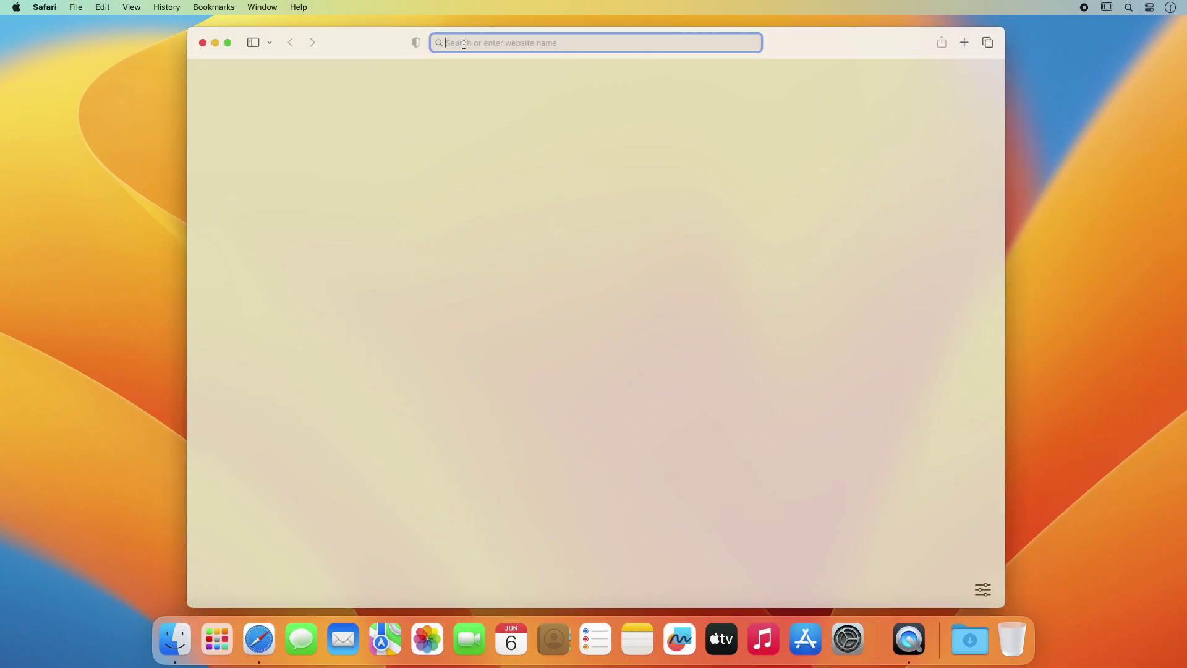
pyautogui.write('start.wacom.one')
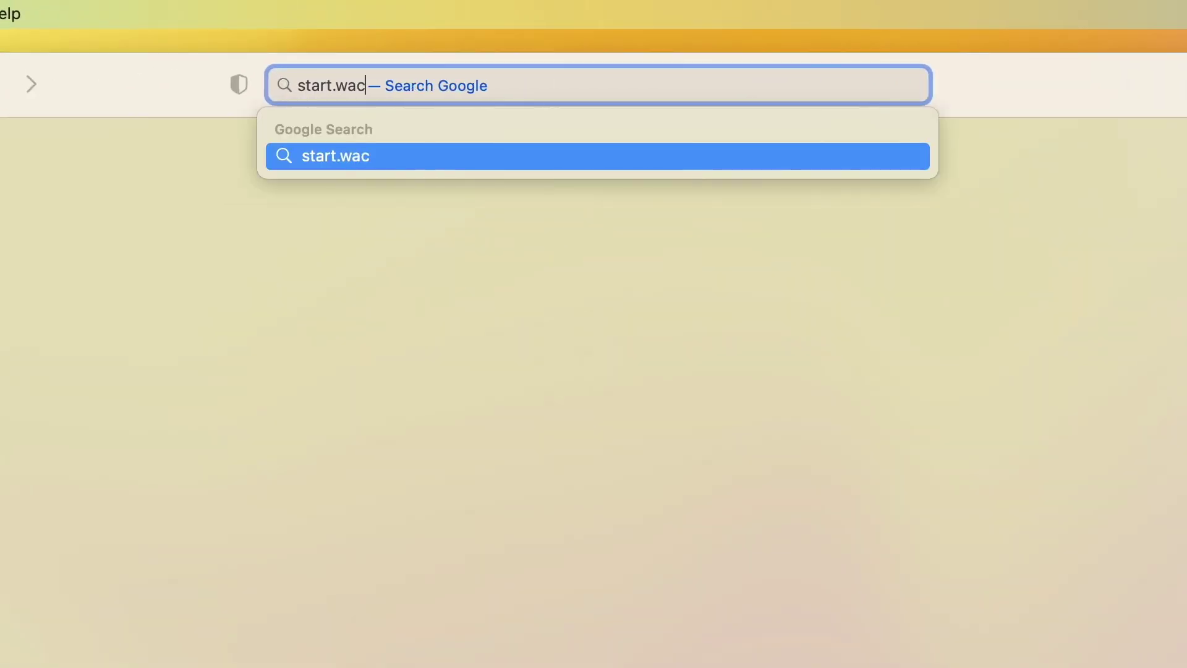
pyautogui.press('Return')
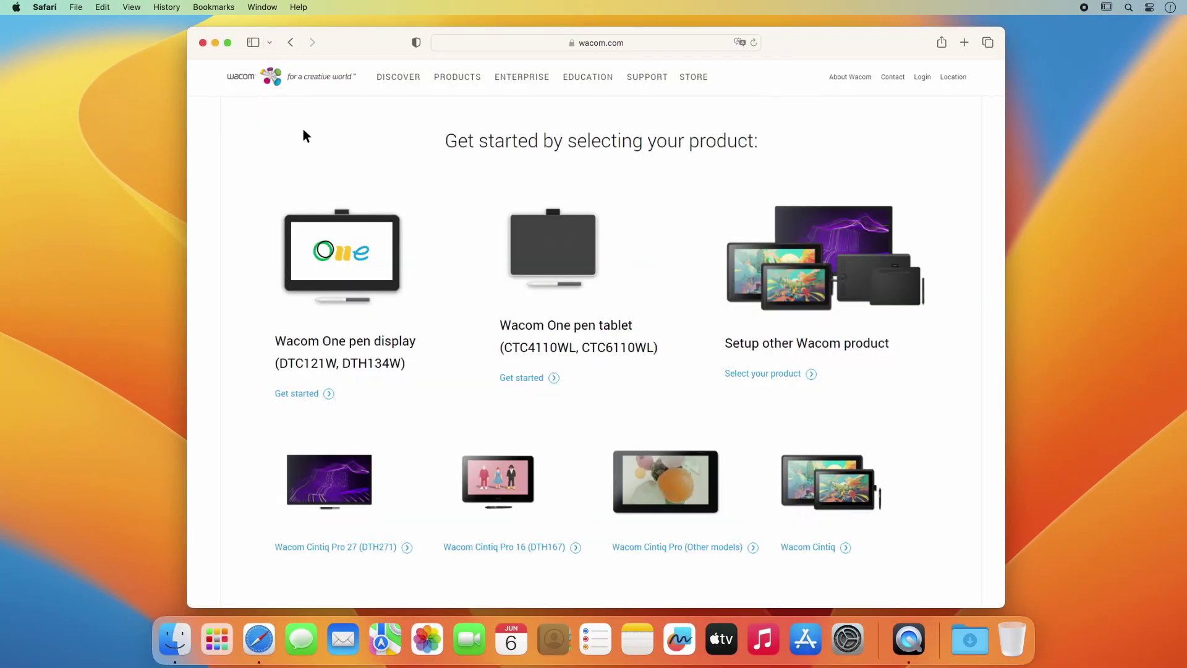
pyautogui.click(527, 379)
pyautogui.moveTo(1003, 75); pyautogui.dragTo(1000, 349)
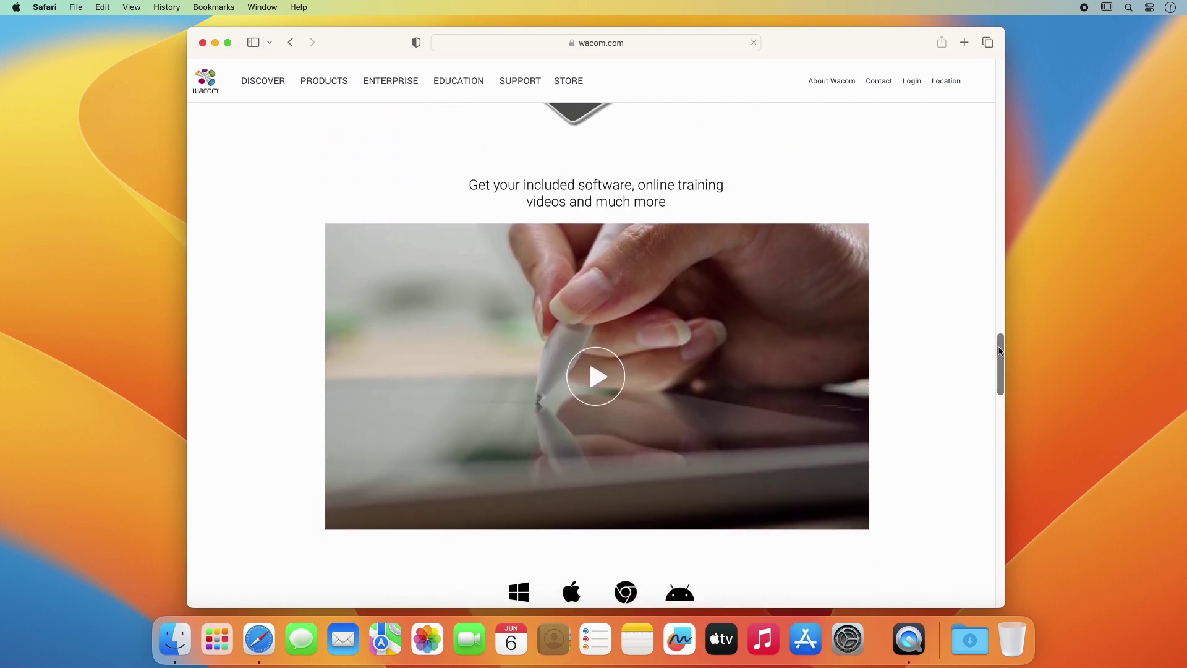
pyautogui.moveTo(1000, 351); pyautogui.dragTo(1000, 423)
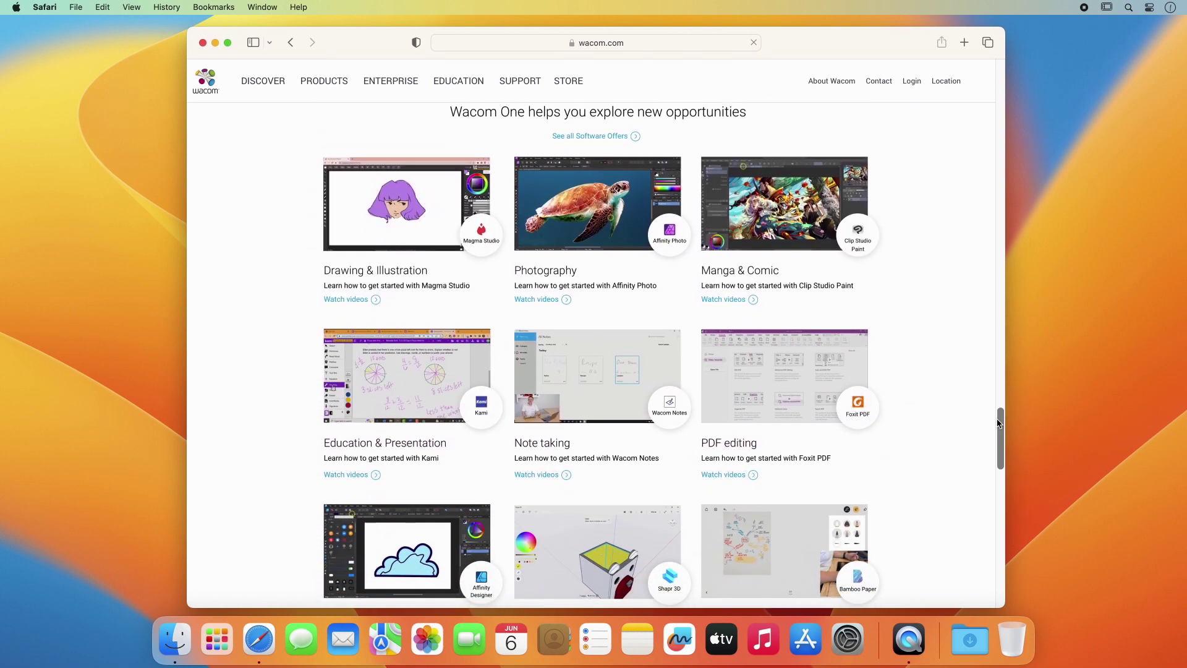